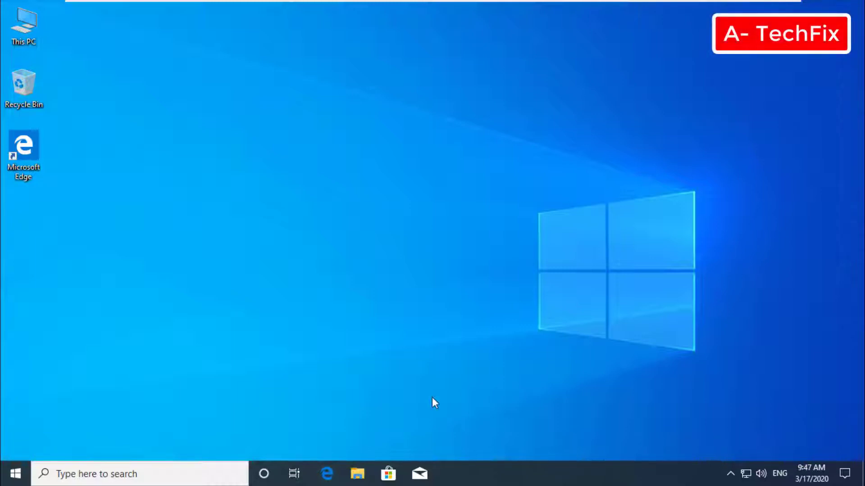
Step: Stop the loading Microsoft page in Edge and search the web for 'download chrome'
{"action": "left_click", "coordinate": [331, 474]}
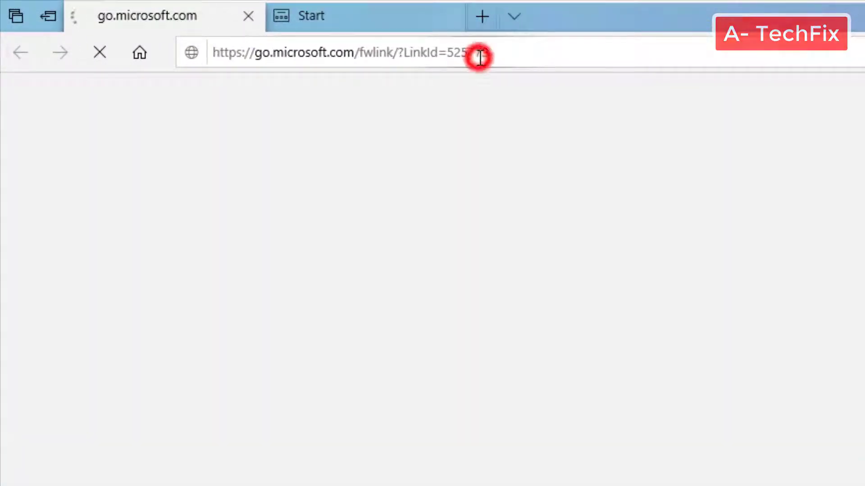
{"action": "left_click", "coordinate": [509, 50]}
{"action": "left_click", "coordinate": [510, 50]}
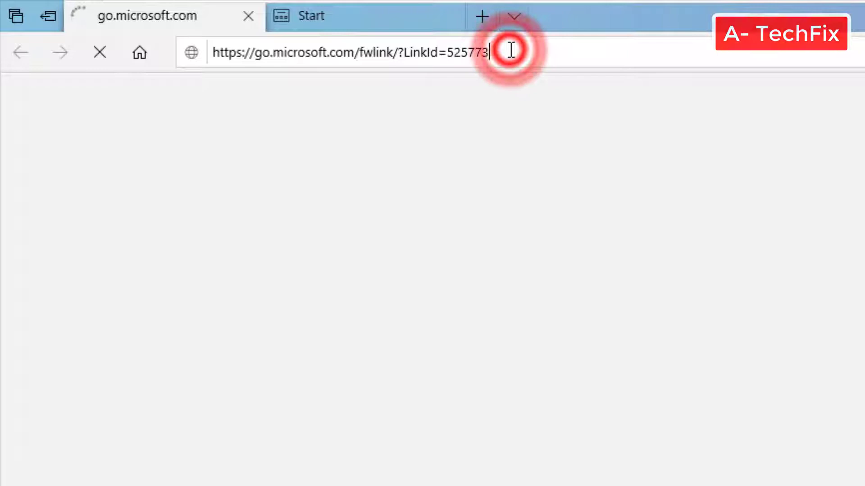
{"action": "left_click", "coordinate": [102, 53]}
{"action": "left_click", "coordinate": [451, 52]}
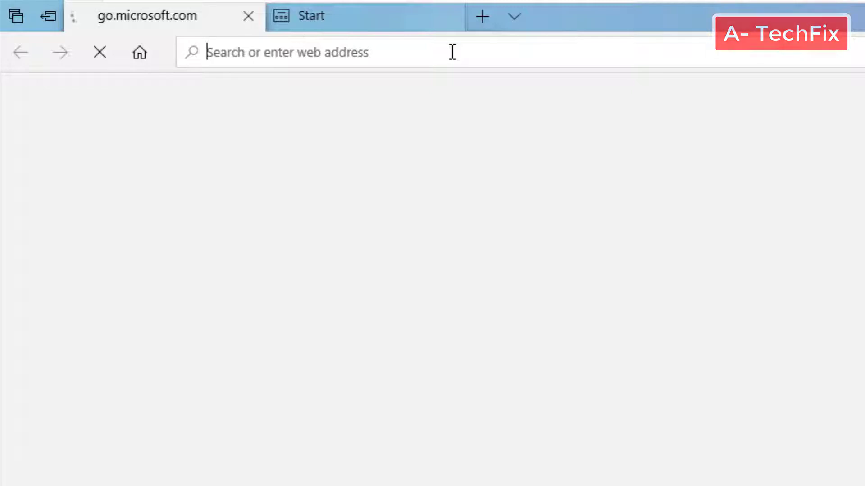
{"action": "type", "text": "down"}
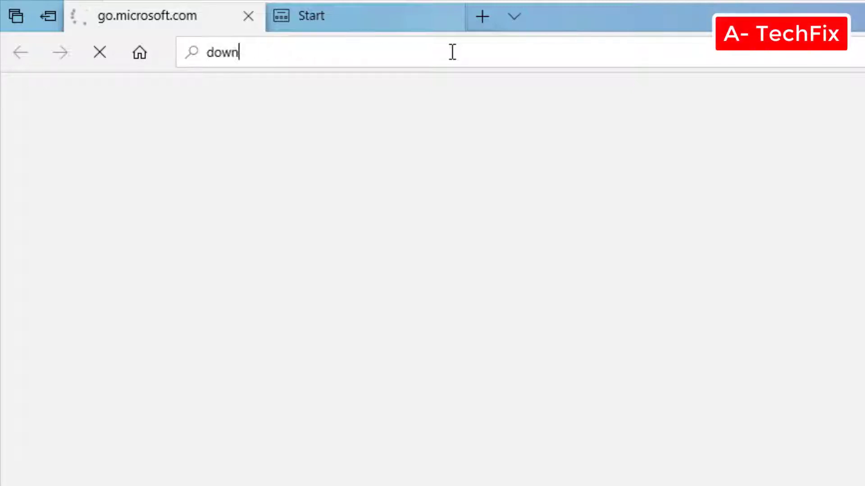
{"action": "type", "text": "load chr"}
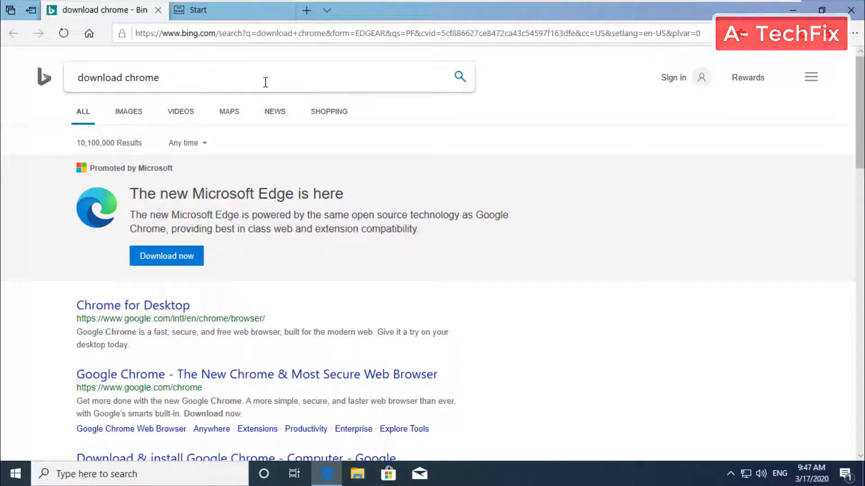
Step: Open the 'Google Chrome - The New Chrome & Most Secure Web Browser' result
{"action": "scroll", "coordinate": [272, 166], "scroll_direction": "down", "scroll_amount": 2}
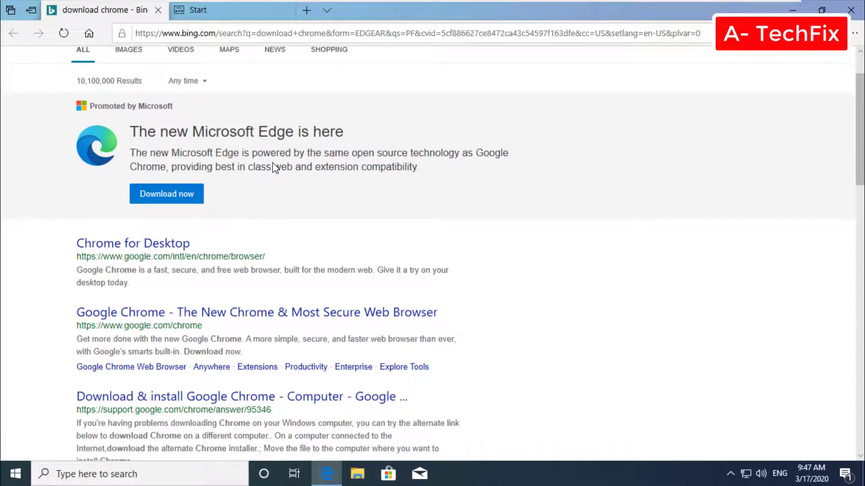
{"action": "scroll", "coordinate": [273, 166], "scroll_direction": "down", "scroll_amount": 2}
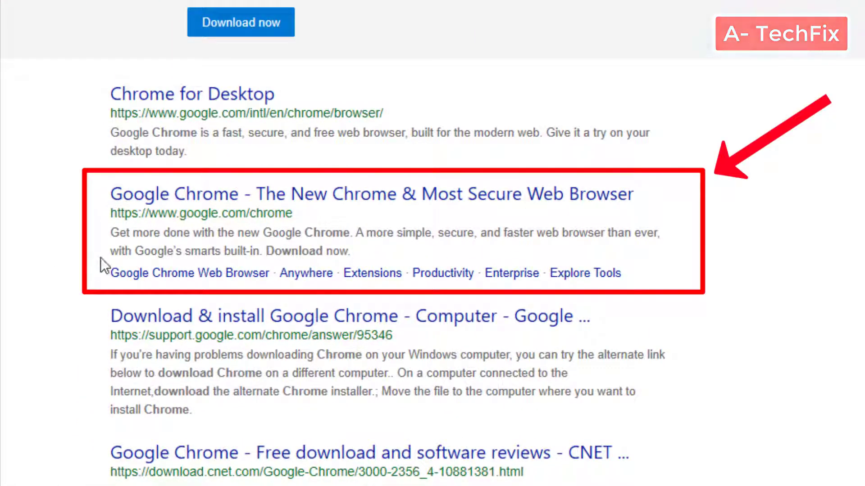
{"action": "left_click", "coordinate": [389, 195]}
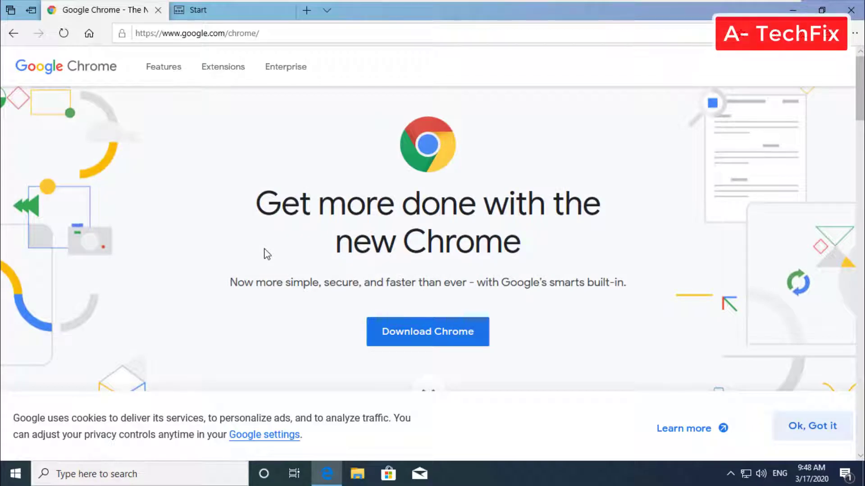
Step: Accept the Chrome for Windows terms to download ChromeSetup.exe, then run it
{"action": "scroll", "coordinate": [322, 261], "scroll_direction": "down", "scroll_amount": 1}
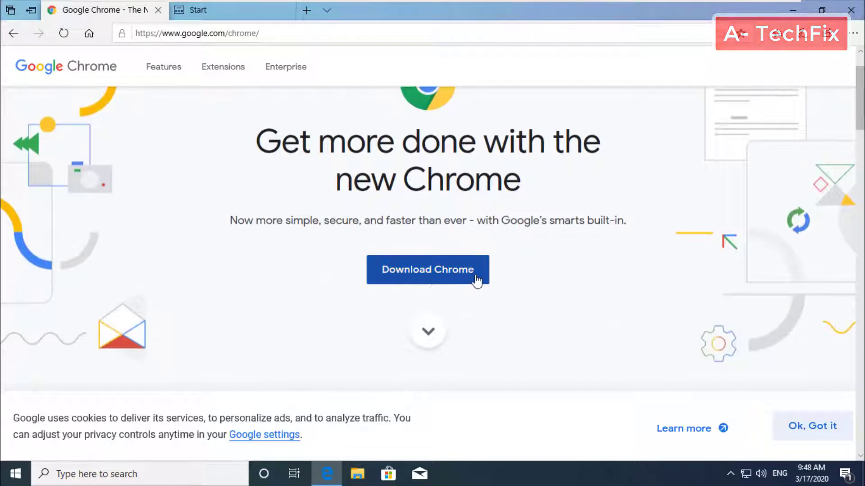
{"action": "left_click", "coordinate": [449, 276]}
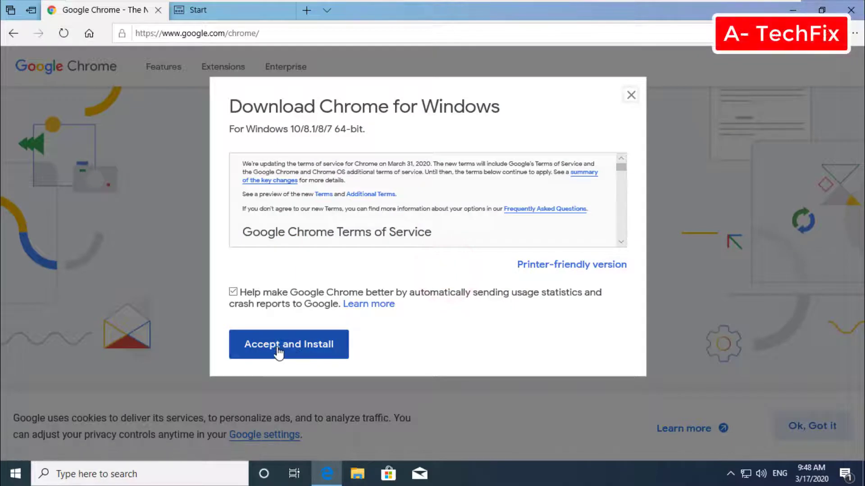
{"action": "left_click", "coordinate": [305, 345]}
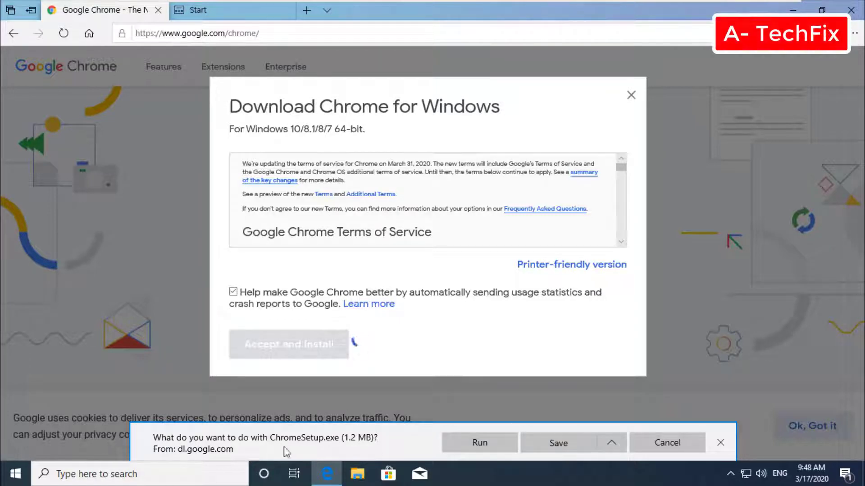
{"action": "left_click", "coordinate": [499, 443]}
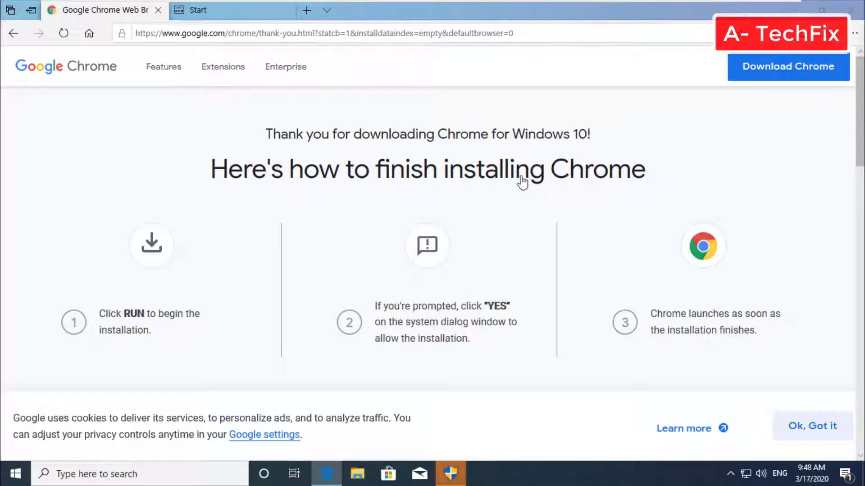
Step: Allow Google Update Setup to change the device, then close Edge with all its tabs
{"action": "left_click", "coordinate": [454, 476]}
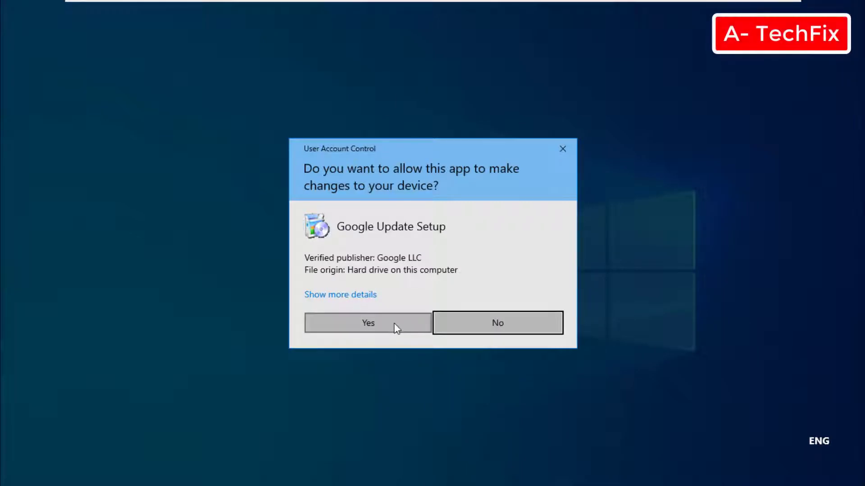
{"action": "left_click", "coordinate": [397, 328]}
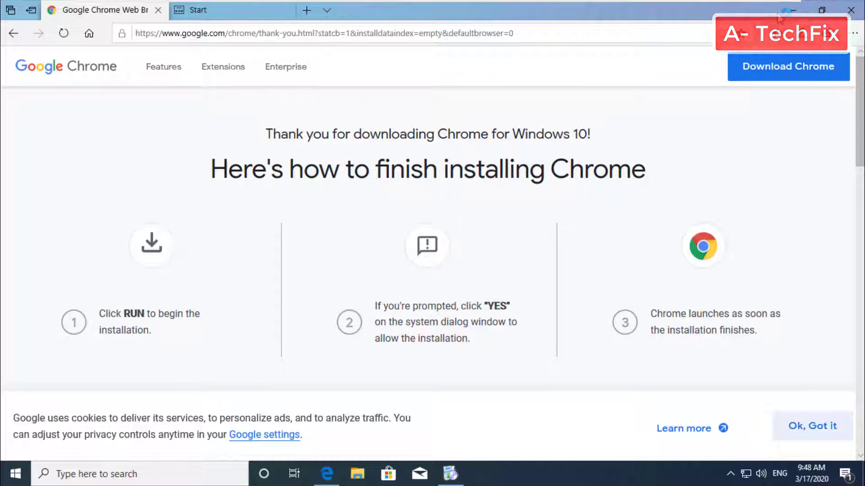
{"action": "left_click", "coordinate": [855, 12]}
{"action": "left_click", "coordinate": [375, 268]}
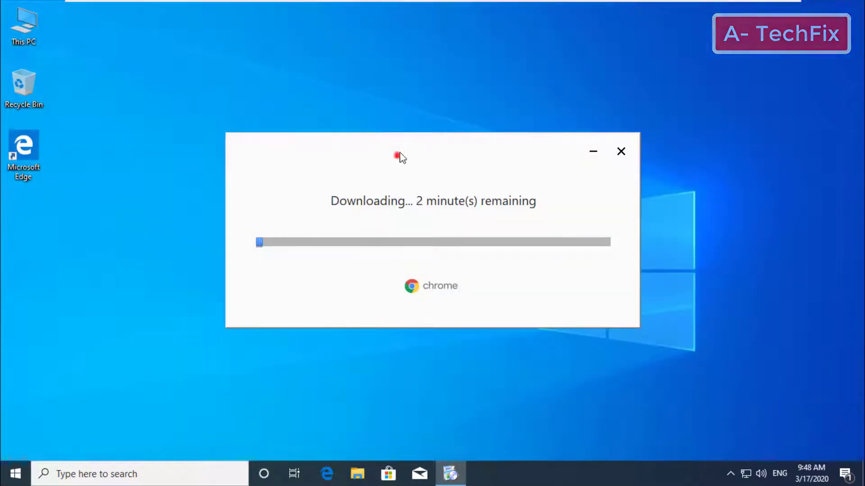
Step: Move the installer progress window up and let Chrome finish installing
{"action": "left_click_drag", "start_coordinate": [400, 157], "coordinate": [410, 132]}
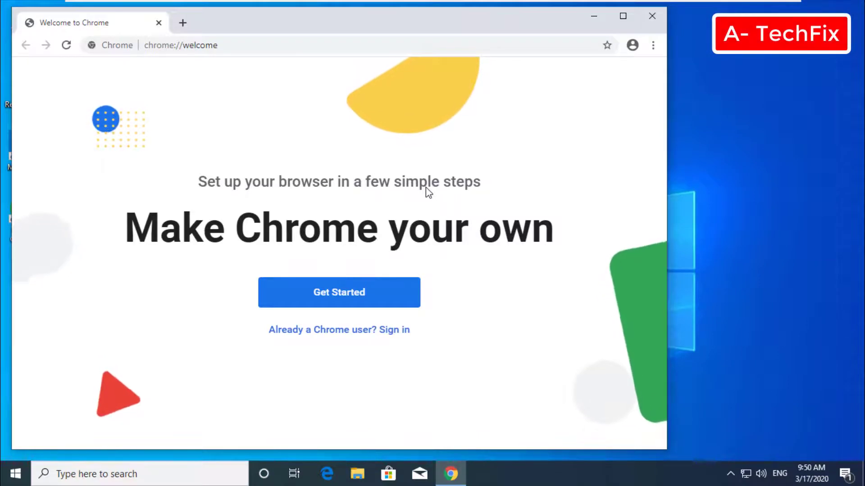
Step: Reposition the new Chrome window showing the Welcome to Chrome page
{"action": "left_click_drag", "start_coordinate": [218, 19], "coordinate": [324, 21]}
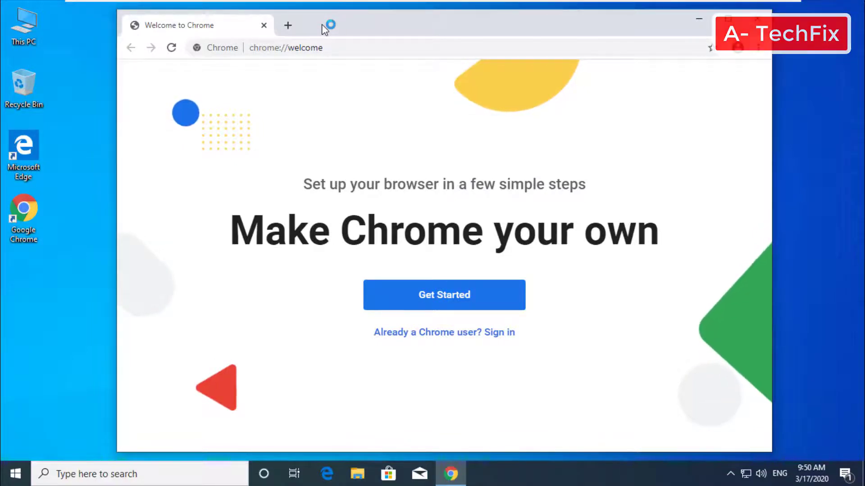
{"action": "mouse_move", "coordinate": [324, 30]}
{"action": "left_mouse_down"}
{"action": "mouse_move", "coordinate": [337, 29]}
{"action": "mouse_move", "coordinate": [317, 36]}
{"action": "left_mouse_up"}
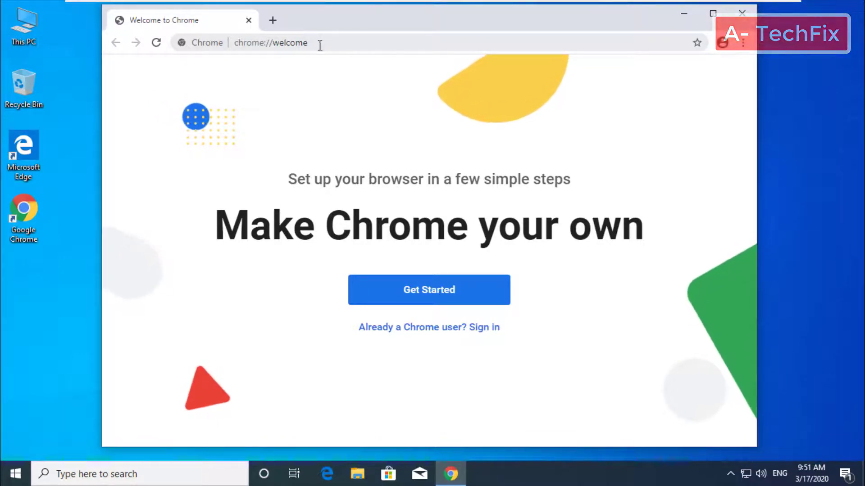
Step: Keep the Gmail, YouTube and Maps bookmarks and default background, then choose Set as default
{"action": "left_click", "coordinate": [451, 291]}
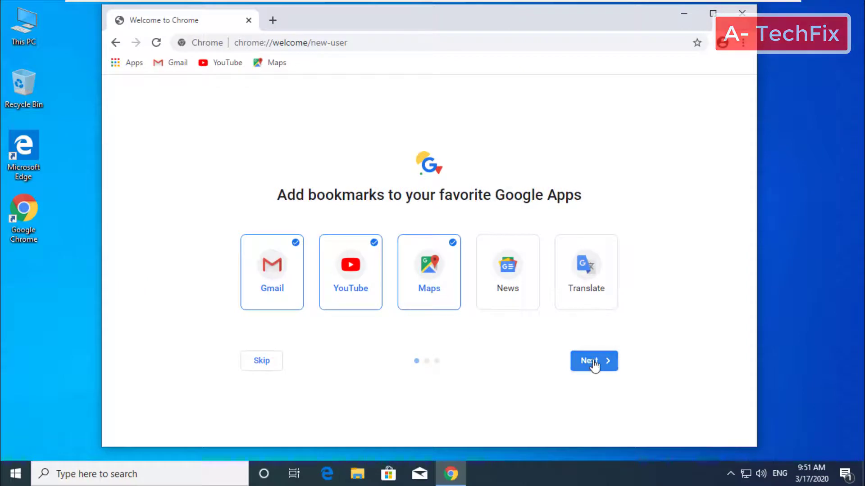
{"action": "left_click", "coordinate": [593, 361]}
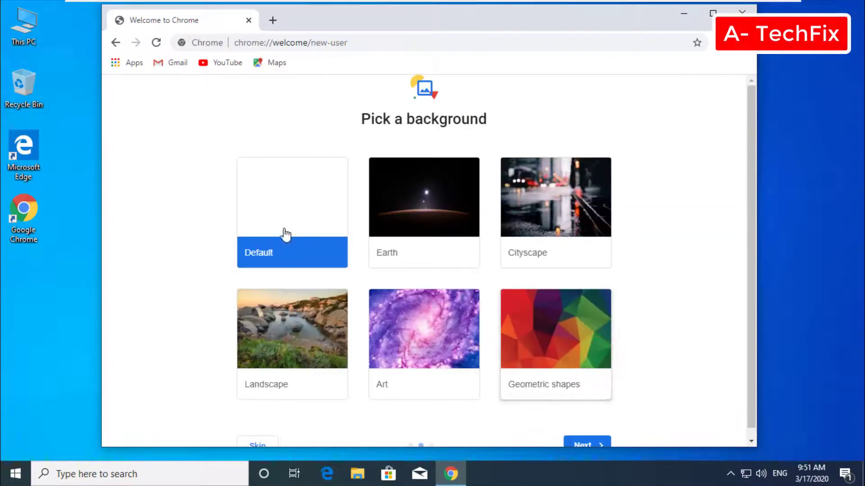
{"action": "scroll", "coordinate": [678, 310], "scroll_direction": "down", "scroll_amount": 1}
{"action": "left_click", "coordinate": [588, 436]}
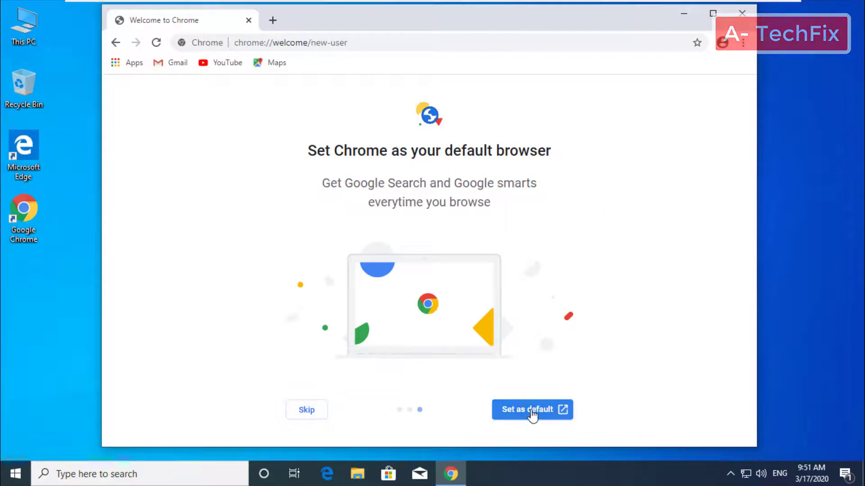
{"action": "left_click", "coordinate": [532, 412]}
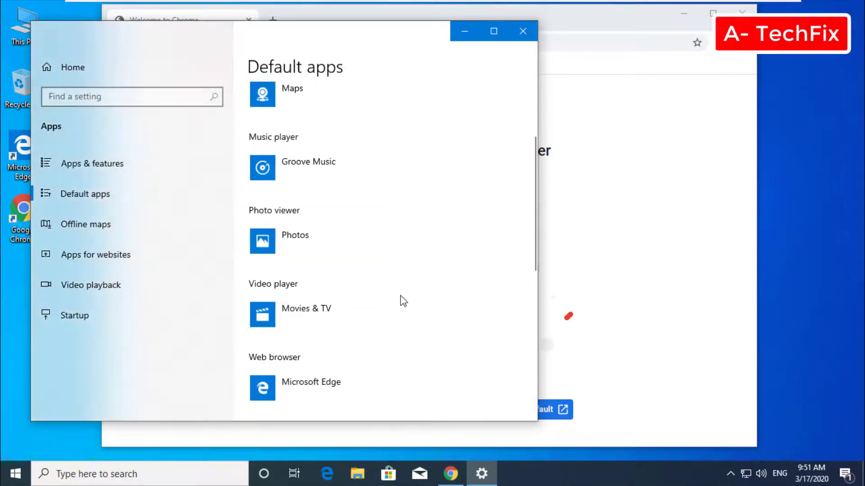
Step: Choose Google Chrome as the Windows default web browser
{"action": "key", "text": "Return"}
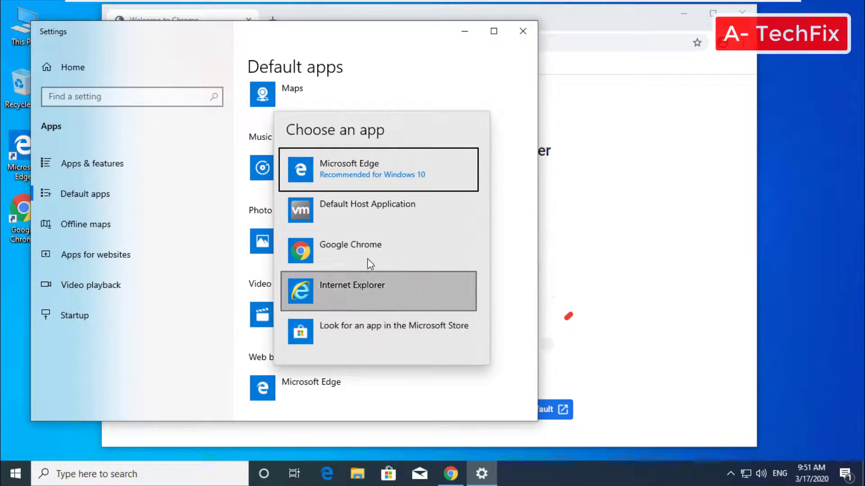
{"action": "left_click", "coordinate": [386, 256]}
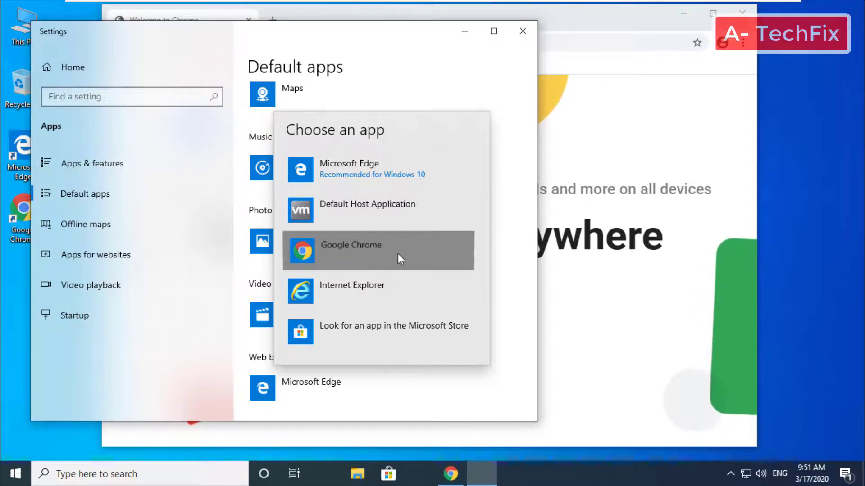
{"action": "left_click", "coordinate": [382, 251]}
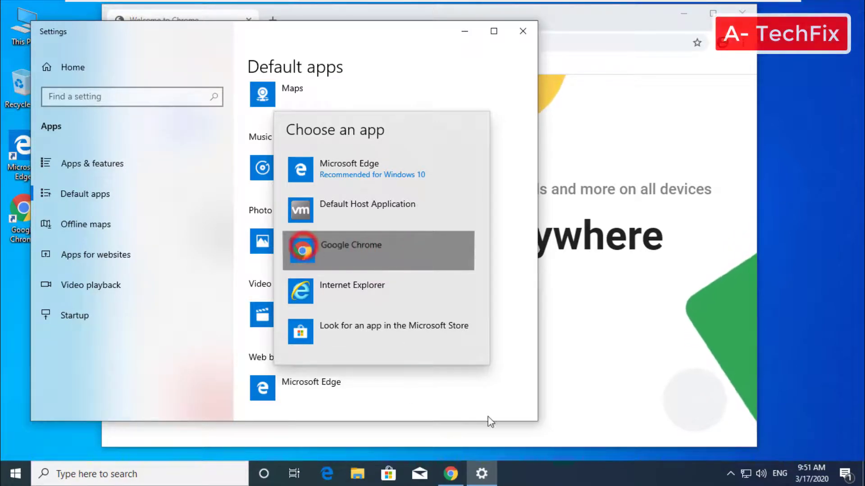
{"action": "left_click", "coordinate": [417, 393]}
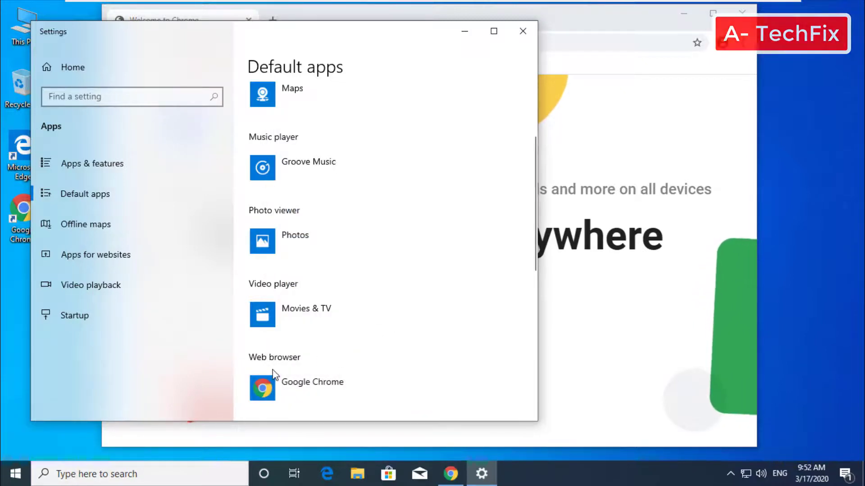
Step: Leave the photo viewer unchanged, close Settings, and decline Chrome's final welcome offer
{"action": "left_click", "coordinate": [322, 383]}
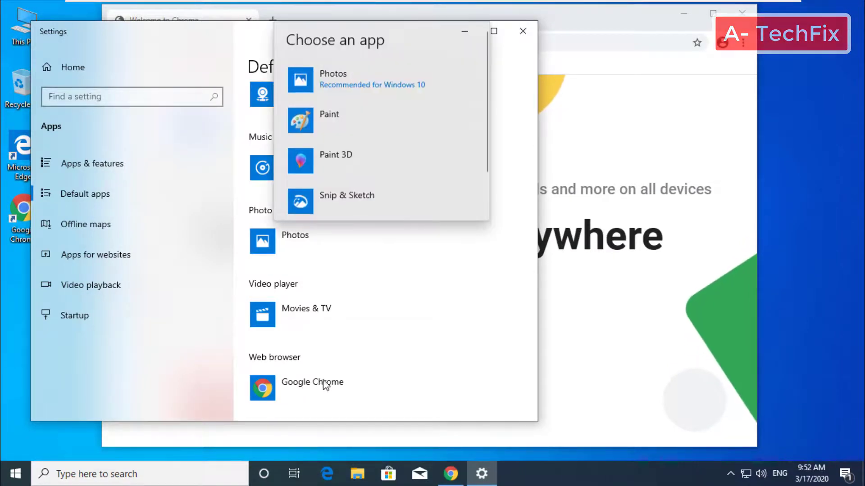
{"action": "left_click", "coordinate": [451, 376]}
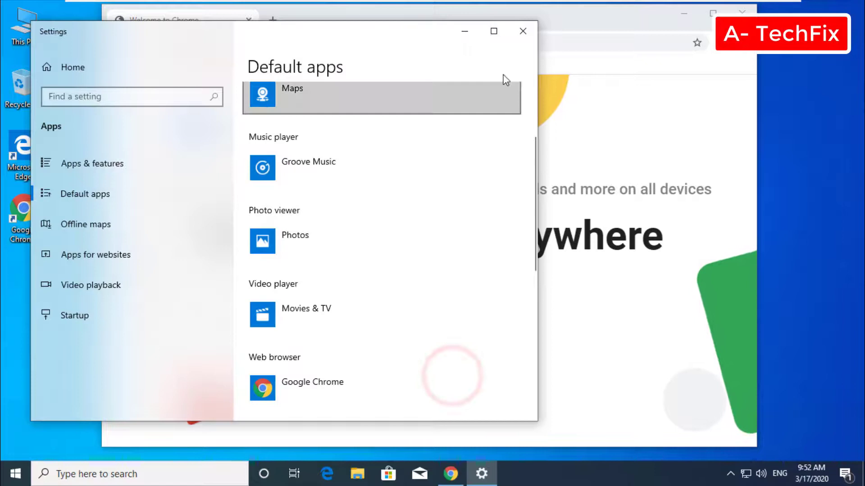
{"action": "left_click", "coordinate": [523, 32]}
{"action": "left_click", "coordinate": [431, 339]}
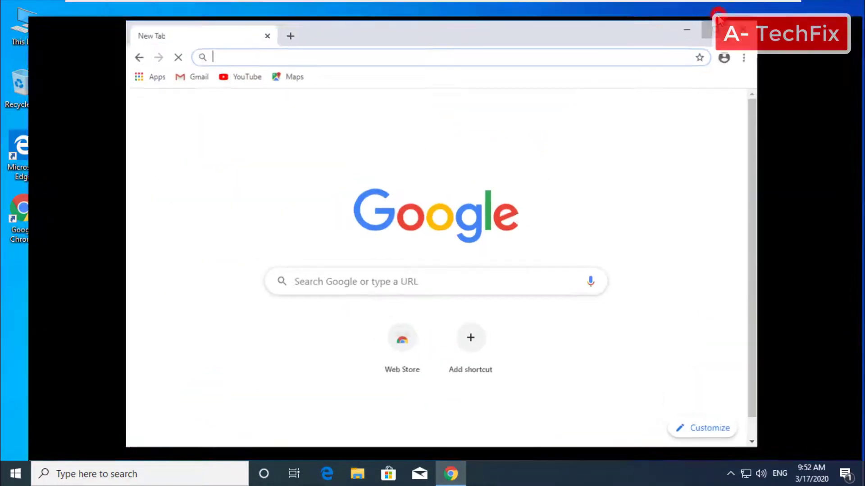
Step: Maximize and restore the Chrome window, move it aside, then close Chrome
{"action": "left_click", "coordinate": [713, 13]}
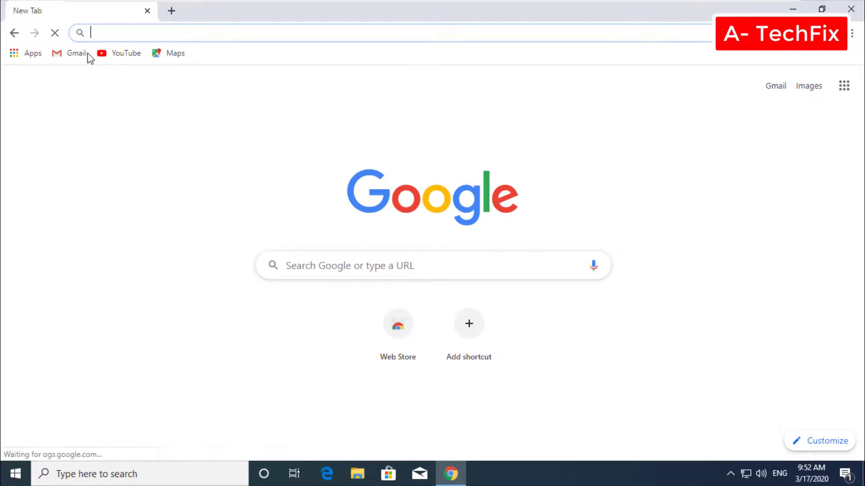
{"action": "left_click", "coordinate": [827, 9]}
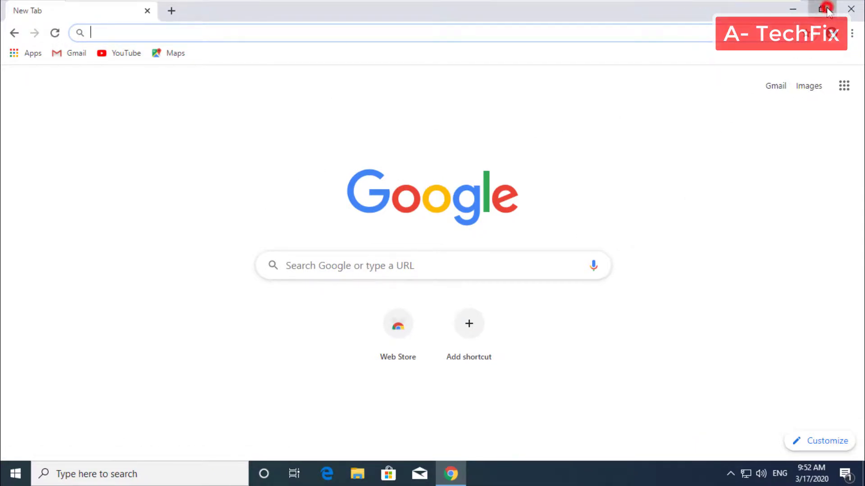
{"action": "left_click_drag", "start_coordinate": [591, 20], "coordinate": [566, 64]}
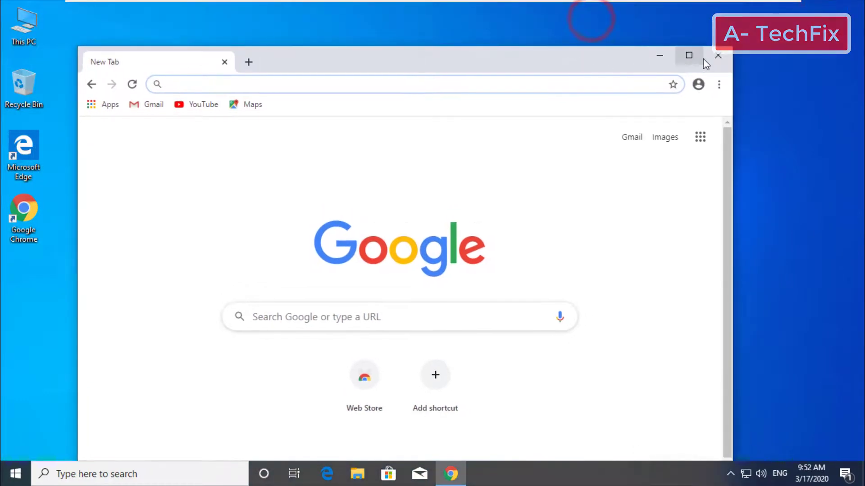
{"action": "left_click", "coordinate": [718, 57]}
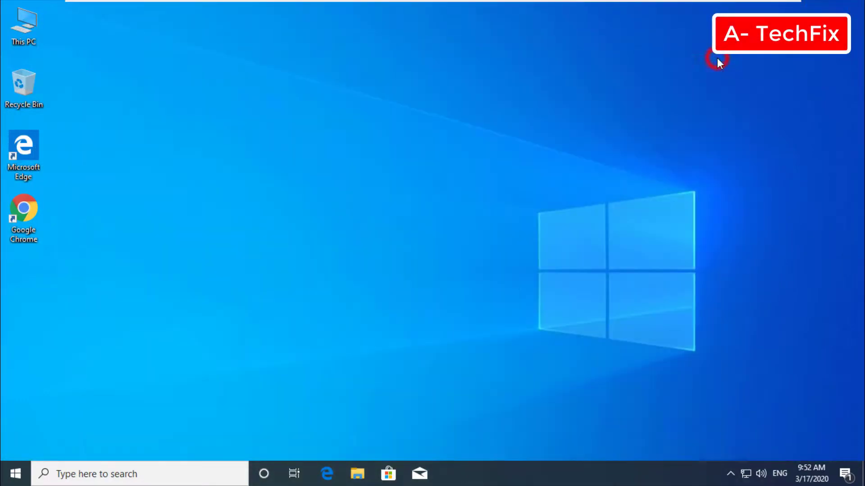
{"action": "left_click", "coordinate": [512, 282]}
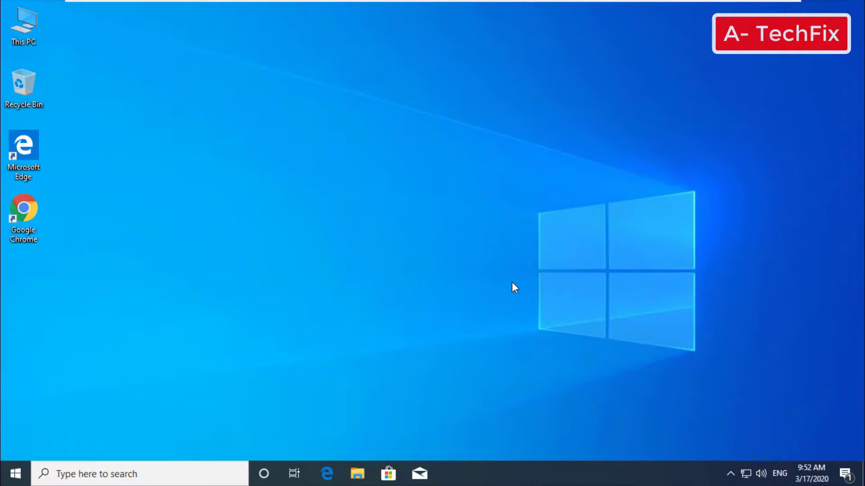